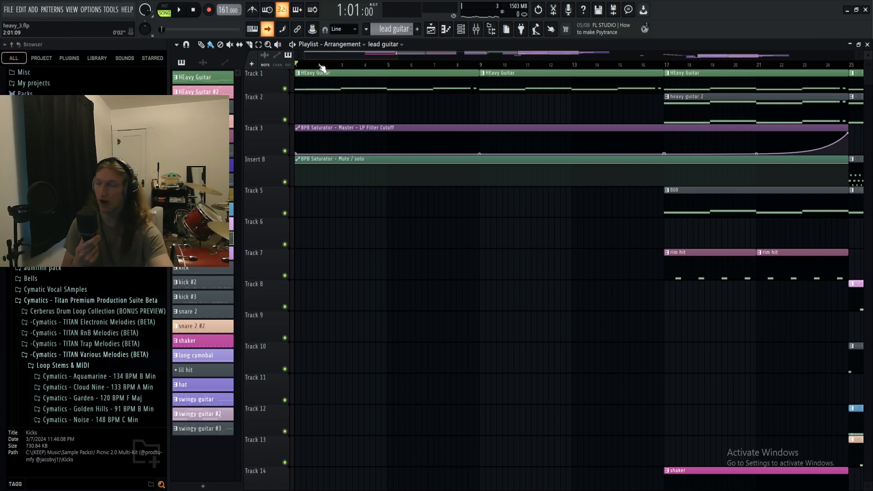
- Play the intro from bar 1, and inspect the Feedback Guitar channel's FLEX preset in the General Midi Library pack
key(space)
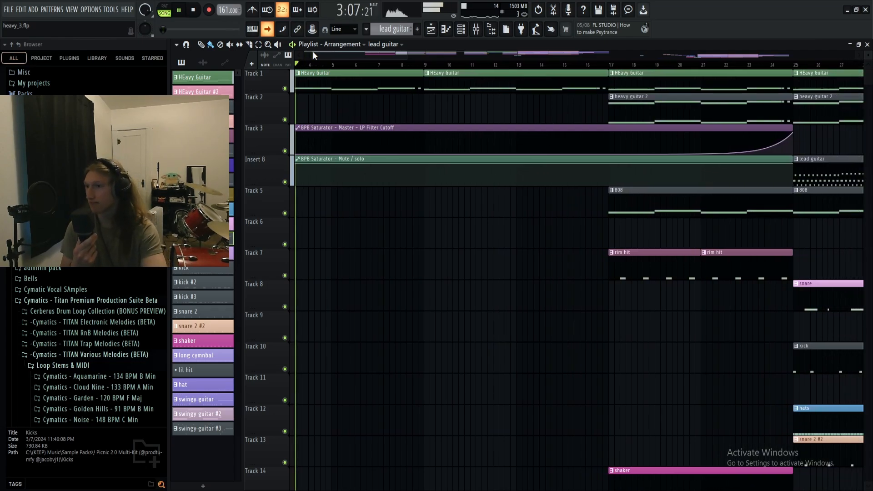
key(space)
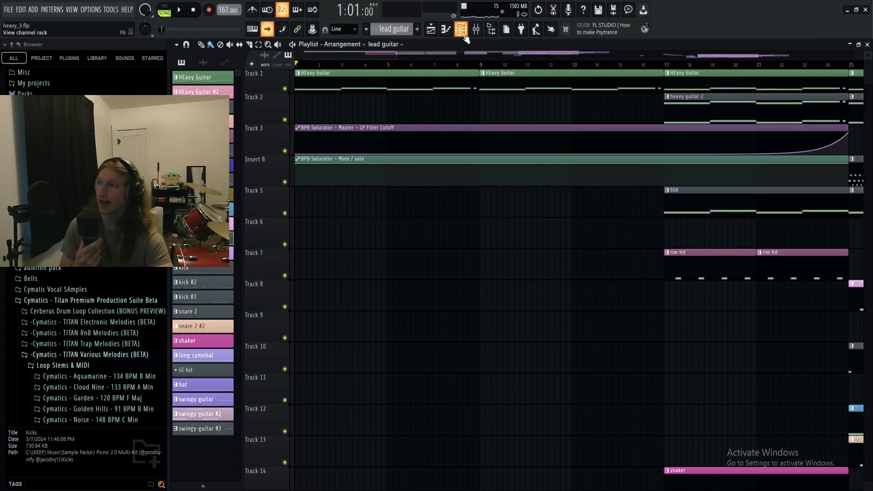
click(460, 29)
click(430, 116)
drag(487, 147, 487, 135)
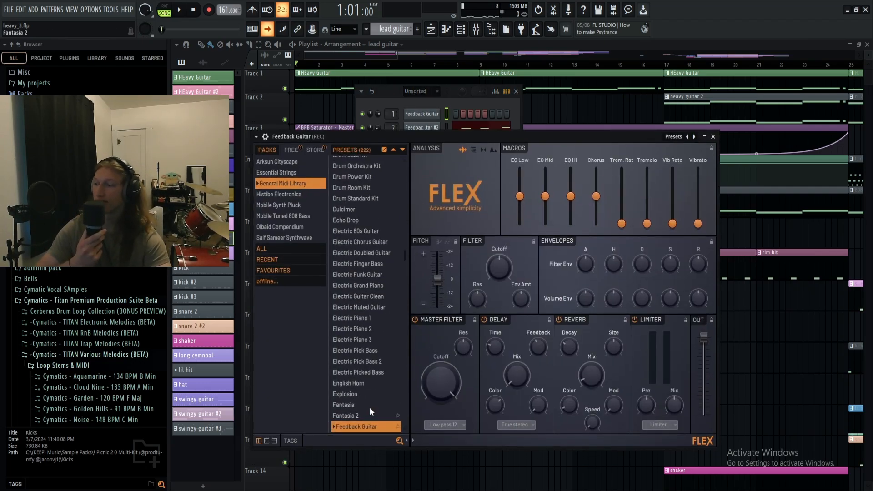
click(712, 137)
- Inspect the Distructor effect on the REC mixer track and browse its preset list
click(478, 29)
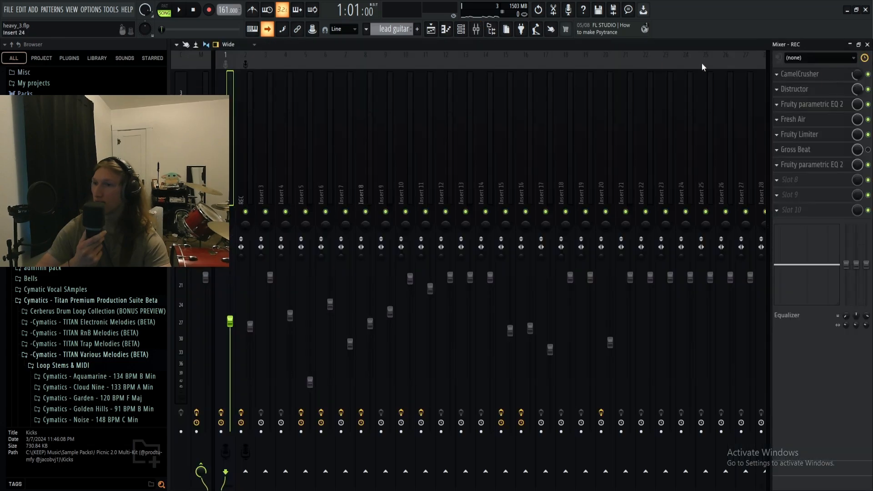
click(801, 91)
click(609, 150)
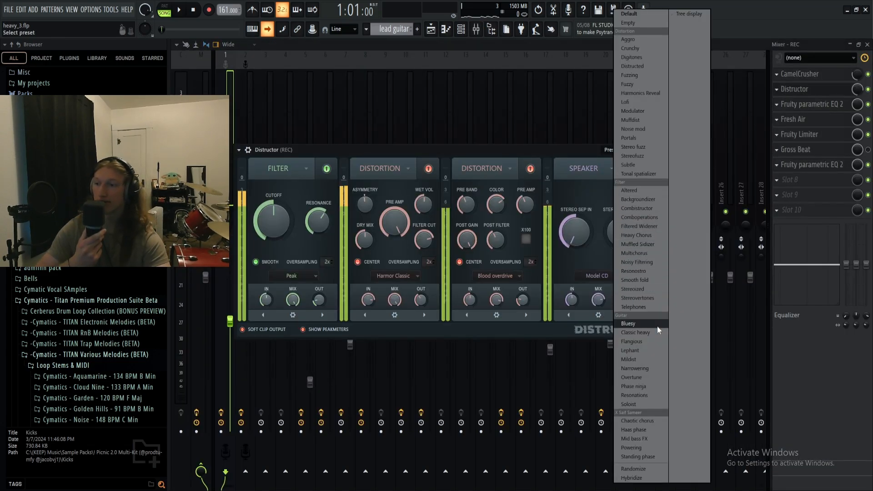
click(633, 150)
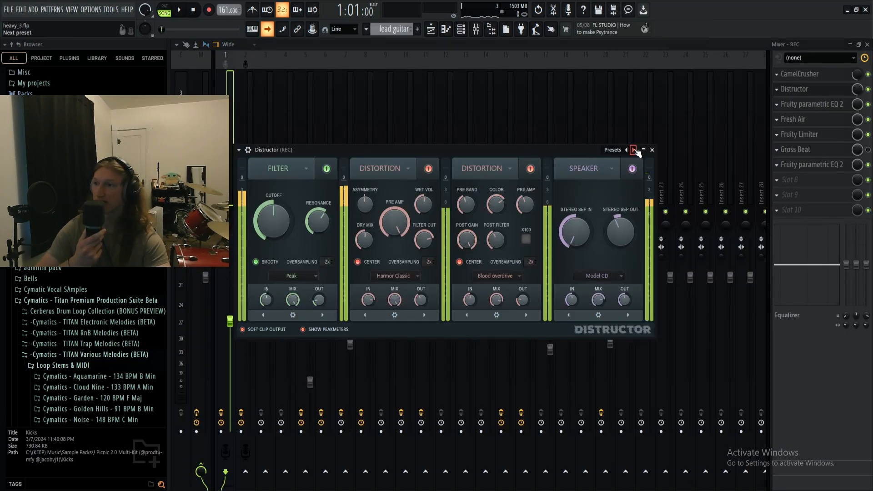
click(868, 89)
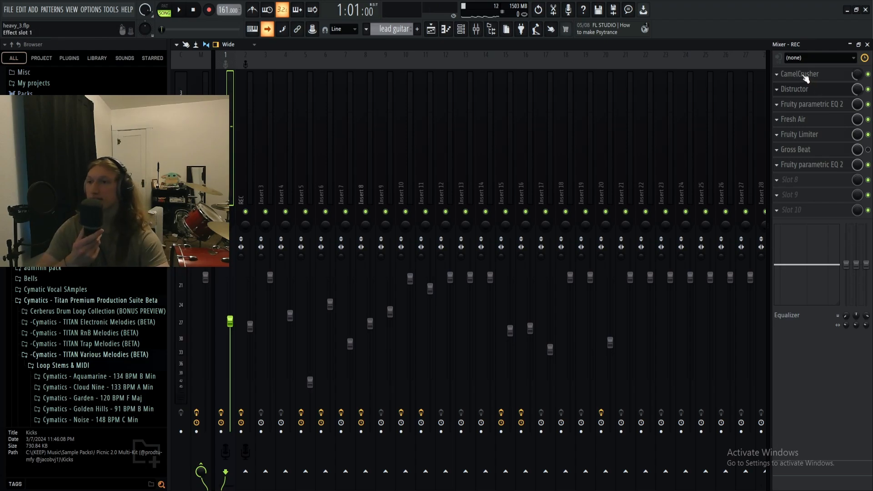
- Inspect the Fresh Air and final Fruity parametric EQ 2 effects on the REC mixer track
click(803, 120)
click(796, 121)
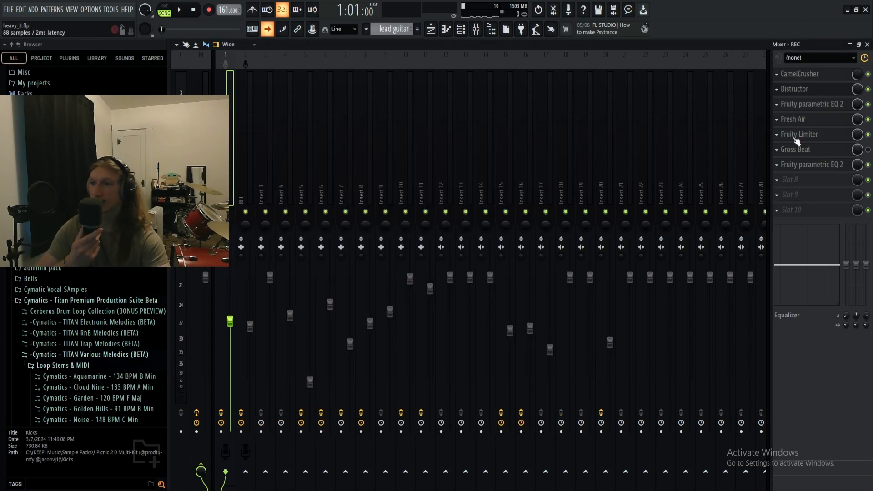
click(799, 165)
click(797, 166)
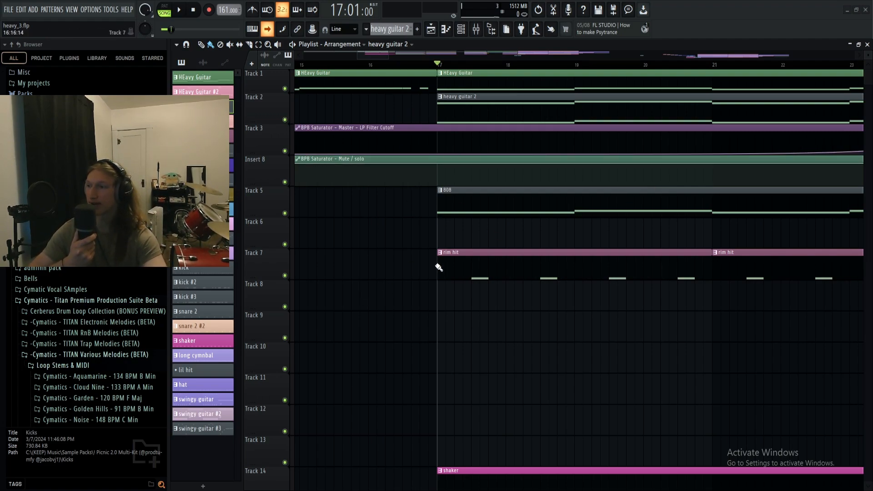
- Play the build-up section from bar 17 and check the mixer during playback
scroll(423, 267, down, 2)
scroll(392, 274, up, 2)
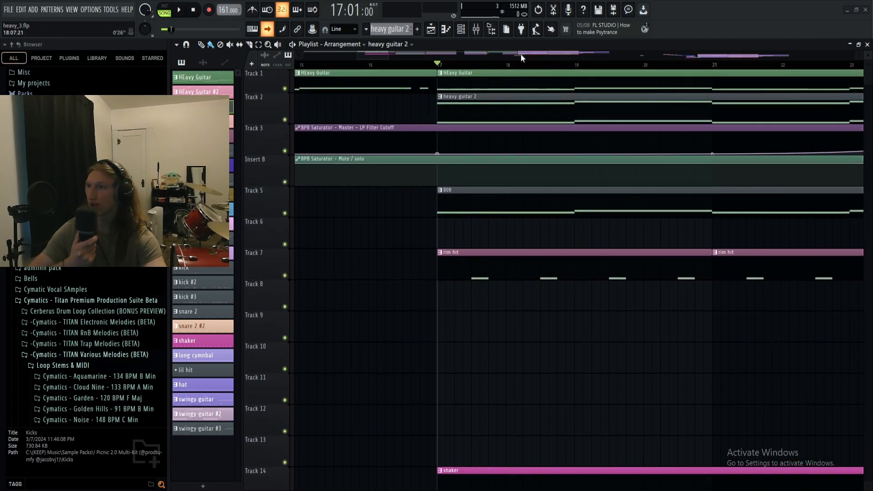
click(391, 53)
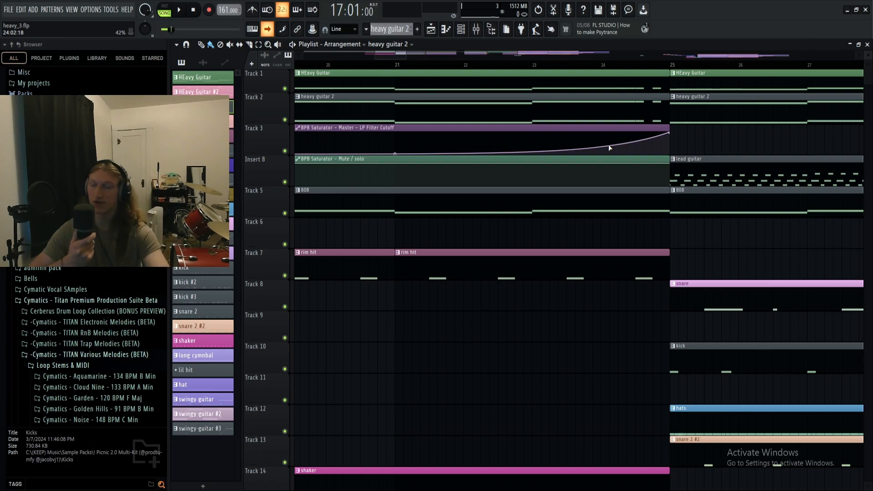
click(384, 56)
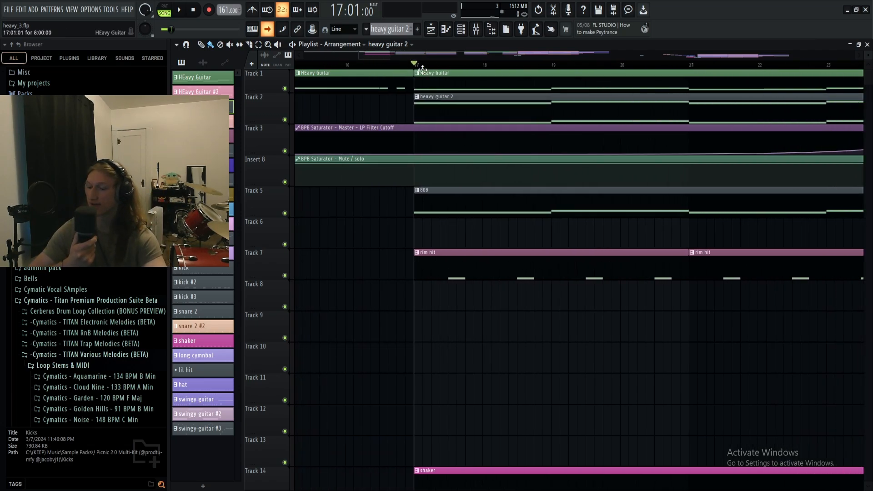
key(space)
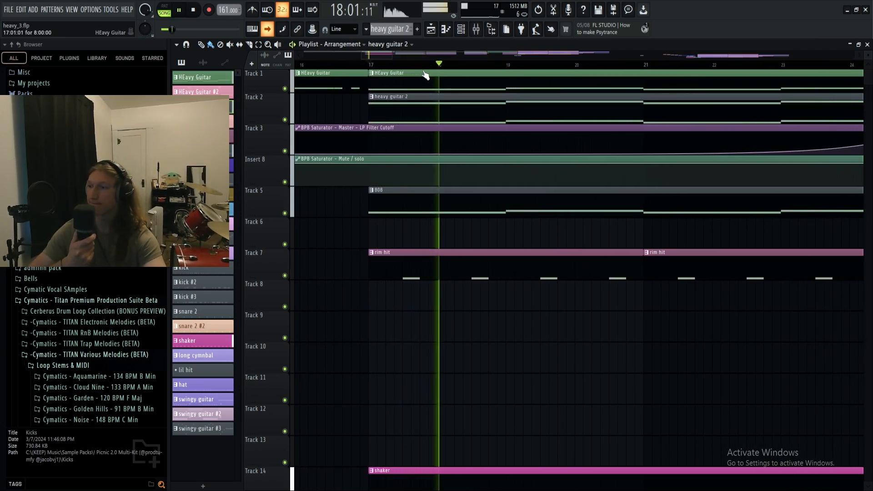
scroll(419, 347, down, 2)
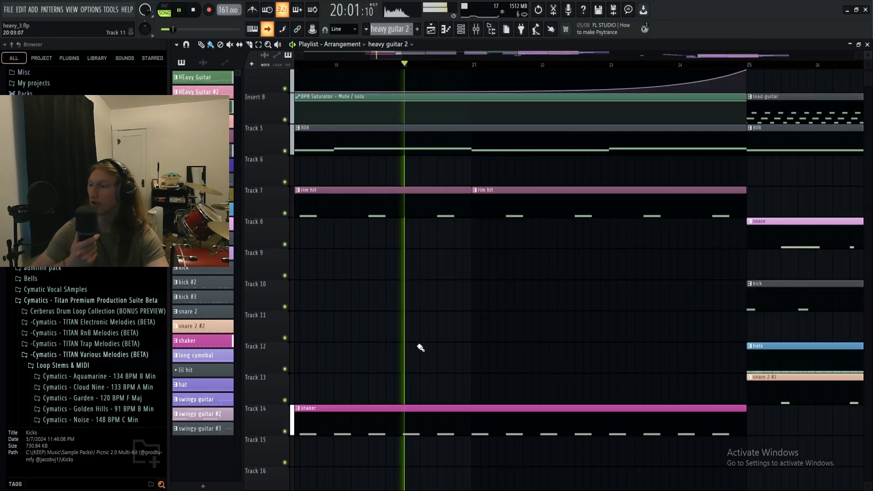
click(475, 29)
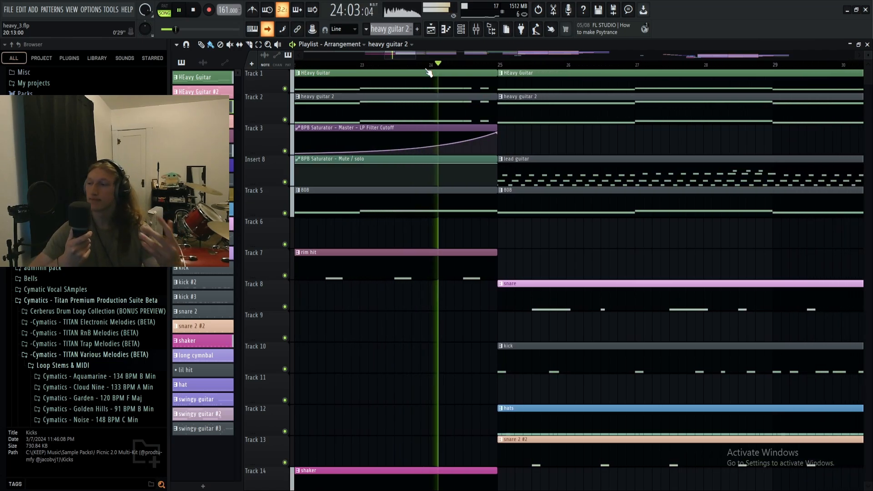
key(space)
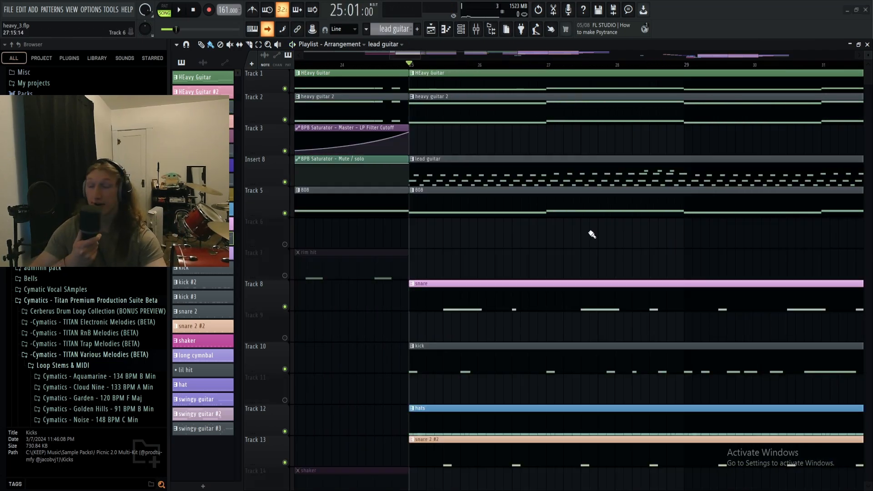
- Isolate the snare, kick, hats, snare 2 #2 and 808 tracks and play them from bar 25
ctrl+click(285, 307)
click(285, 369)
click(285, 432)
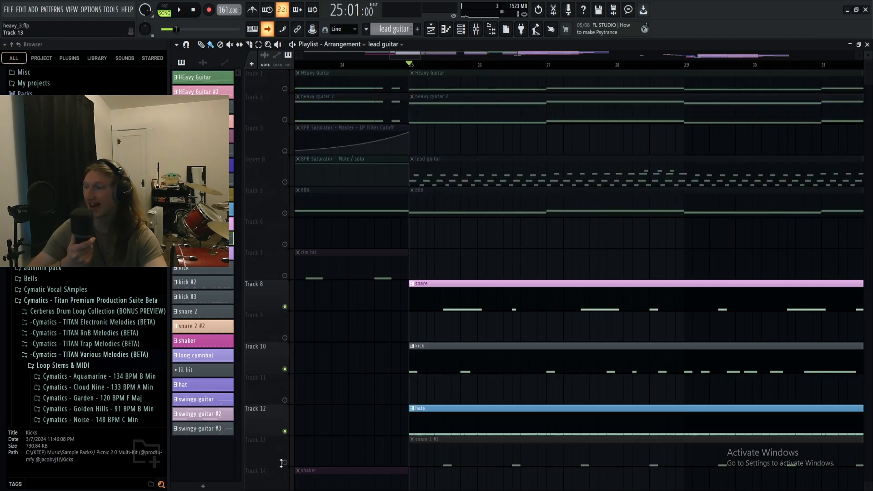
click(285, 462)
click(285, 213)
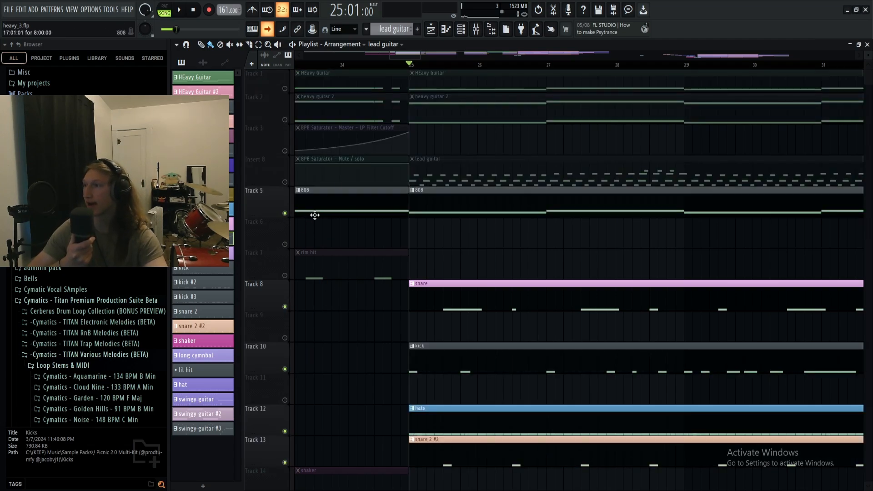
key(space)
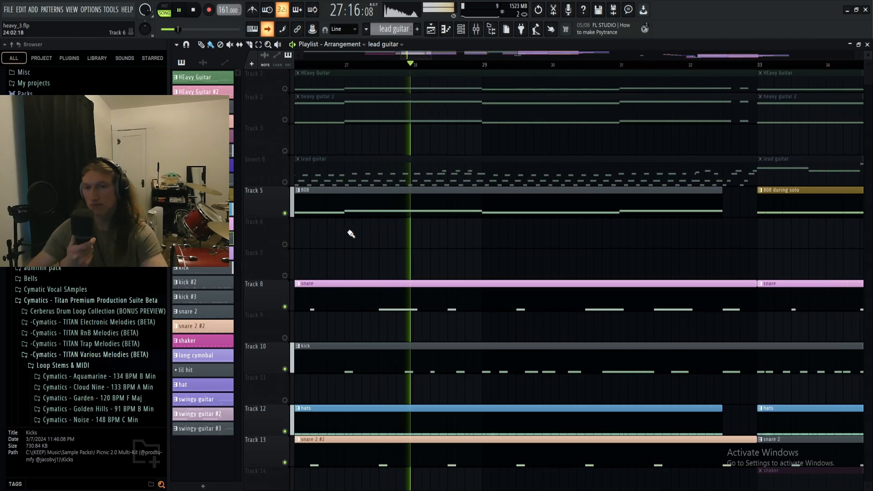
key(space)
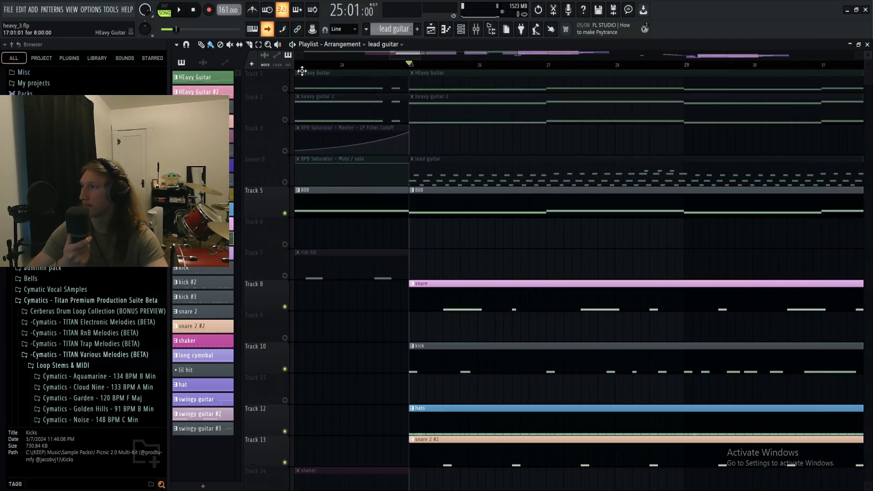
- Solo the lead guitar track and play its pattern from bar 25 with the notes shown in the piano roll
click(285, 88)
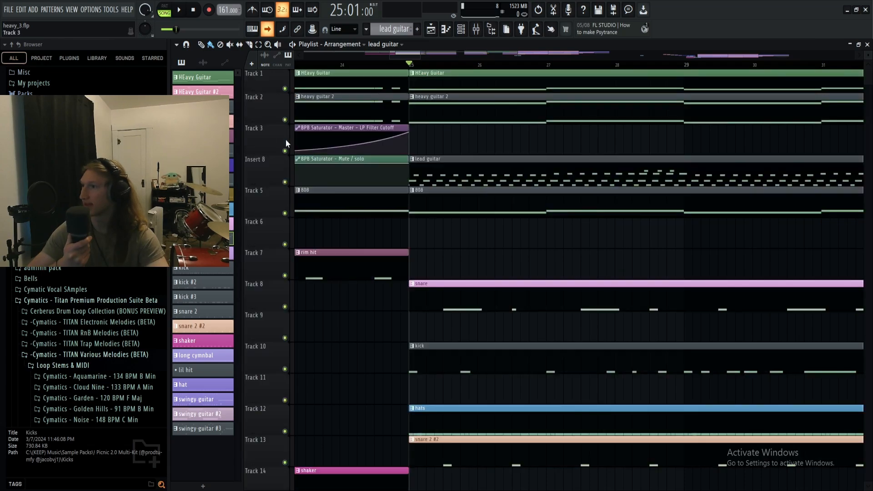
right_click(286, 182)
double_click(450, 172)
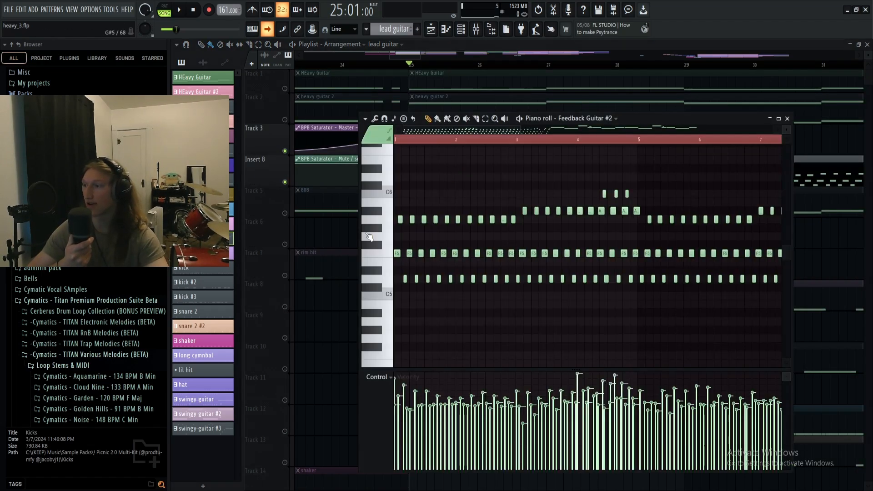
key(space)
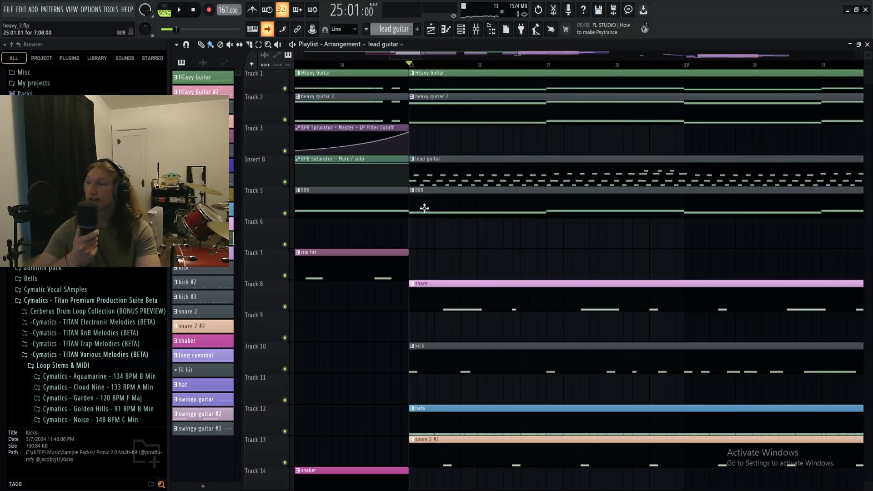
key(space)
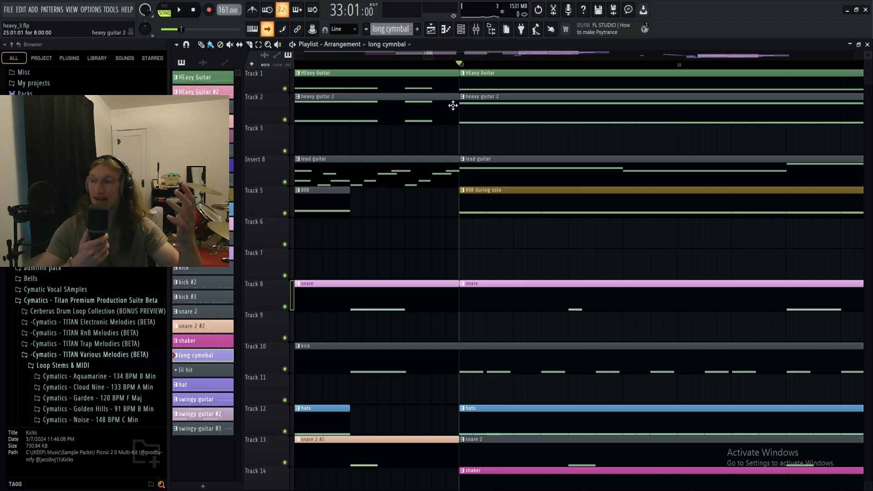
- Isolate the 808 during solo, snare, kick, hats, snare 2 and shaker tracks and play them from bar 33
right_click(284, 213)
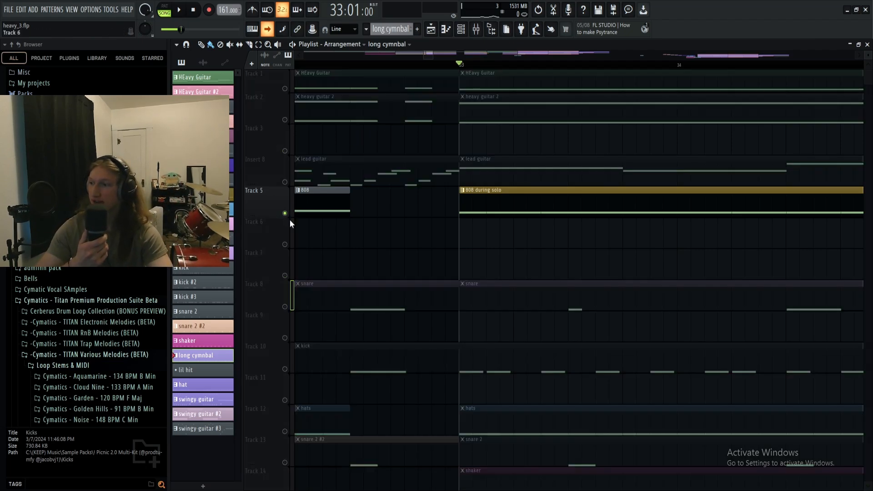
click(285, 306)
click(285, 369)
scroll(284, 369, down, 2)
click(285, 369)
click(285, 400)
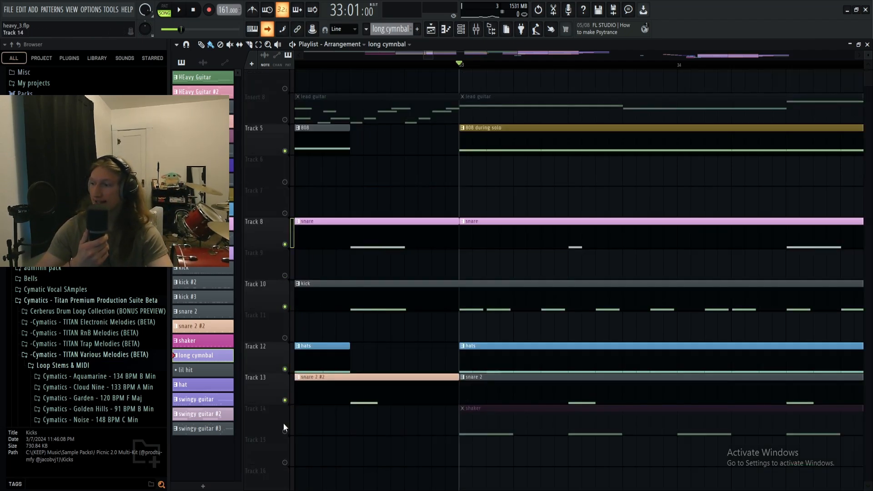
click(285, 430)
scroll(284, 430, up, 2)
key(space)
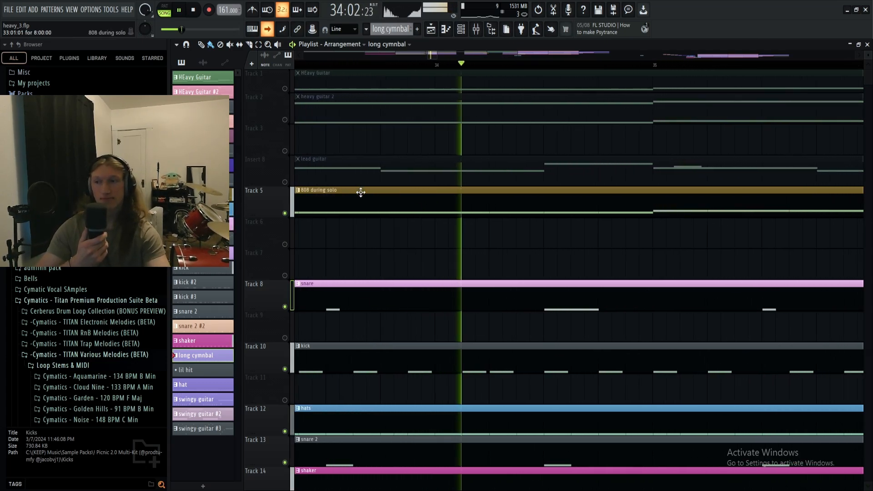
- Play all tracks from bar 47 through the Gross Beat section, and audition the isolated swingy guitar from bar 57
right_click(285, 183)
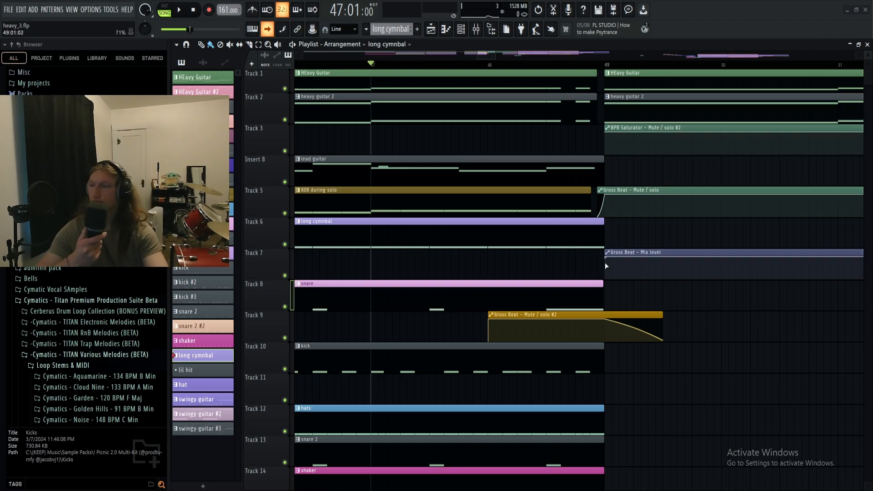
key(space)
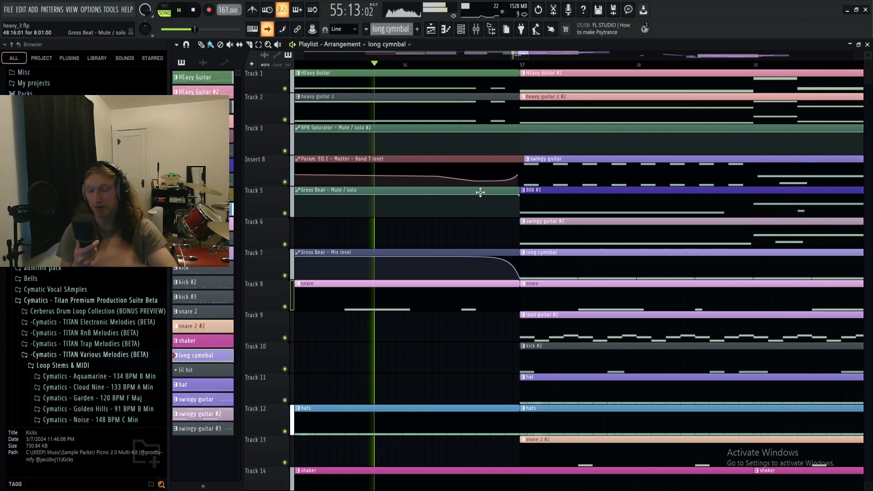
key(space)
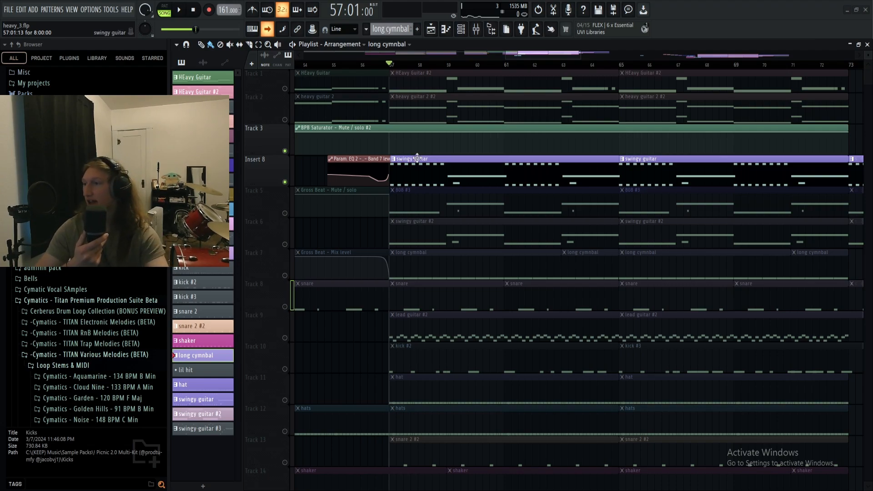
key(space)
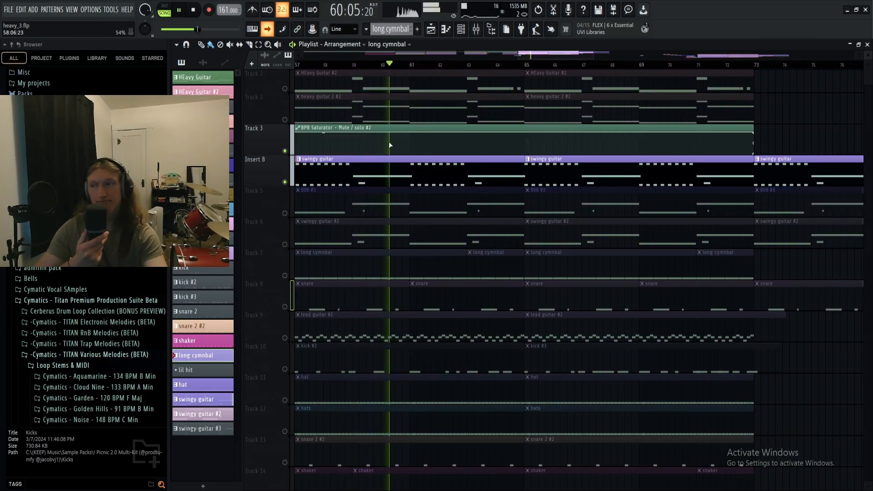
key(space)
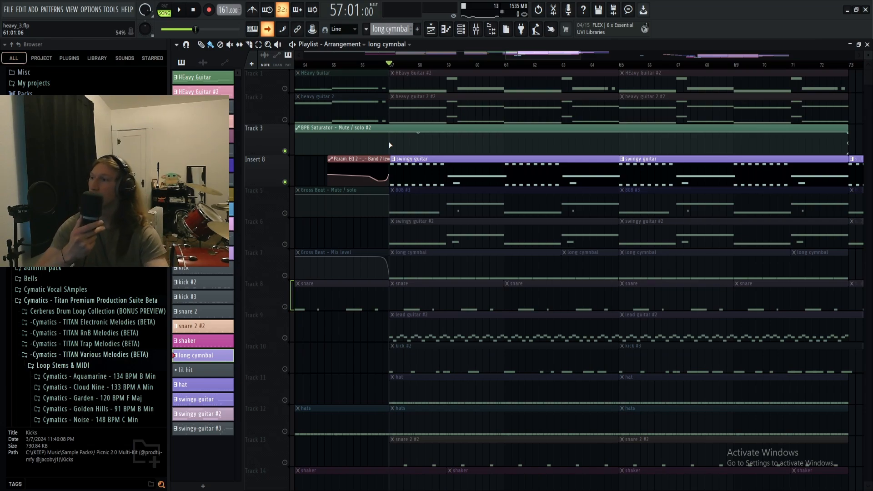
- Unmute the two heavy guitar, 808 #3, swingy guitar #2 and long cymnbal tracks alongside the swingy guitar and play them from bar 57
click(285, 120)
click(285, 89)
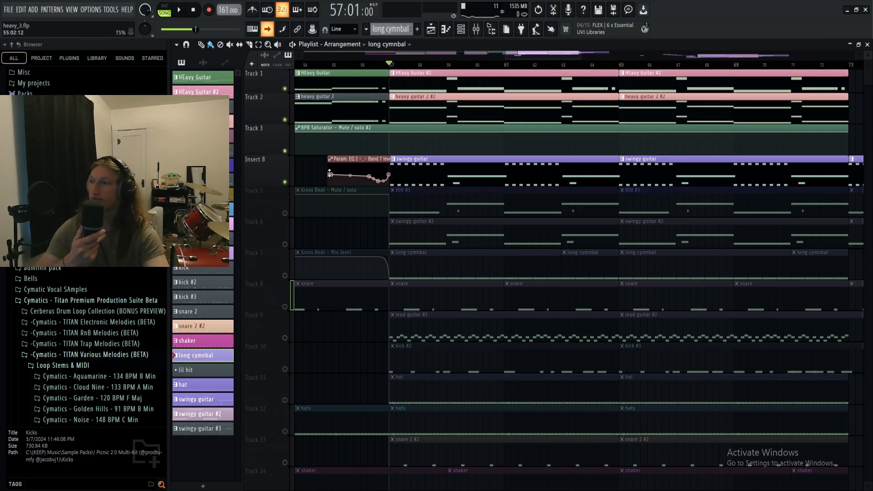
click(284, 214)
click(285, 244)
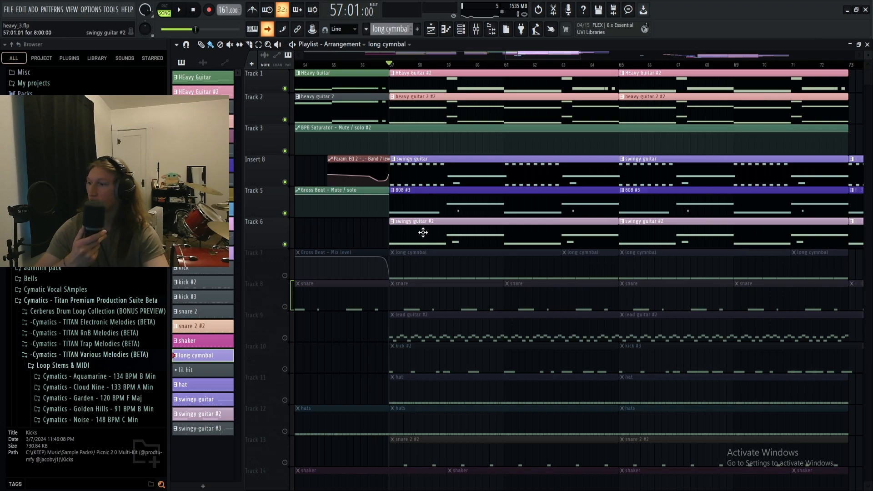
click(285, 275)
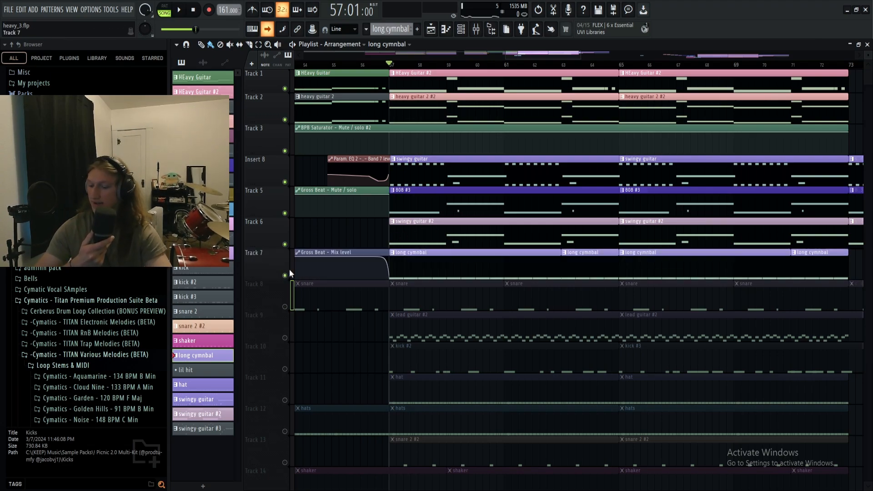
key(space)
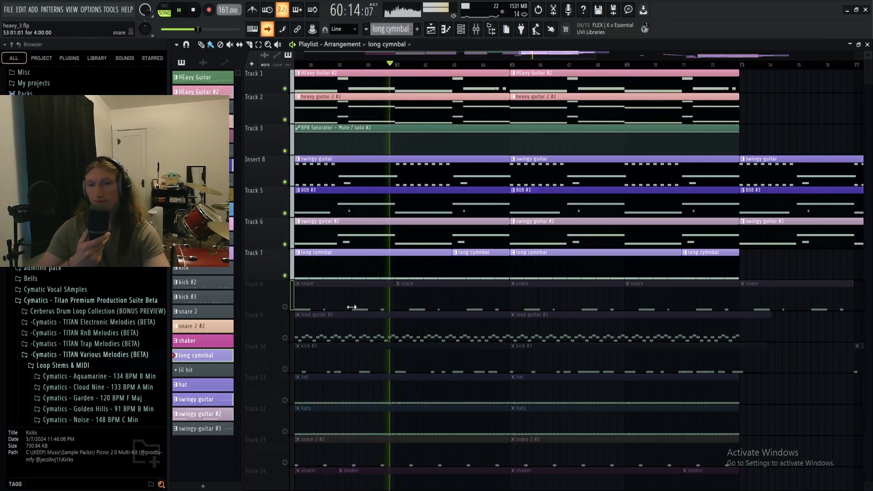
key(space)
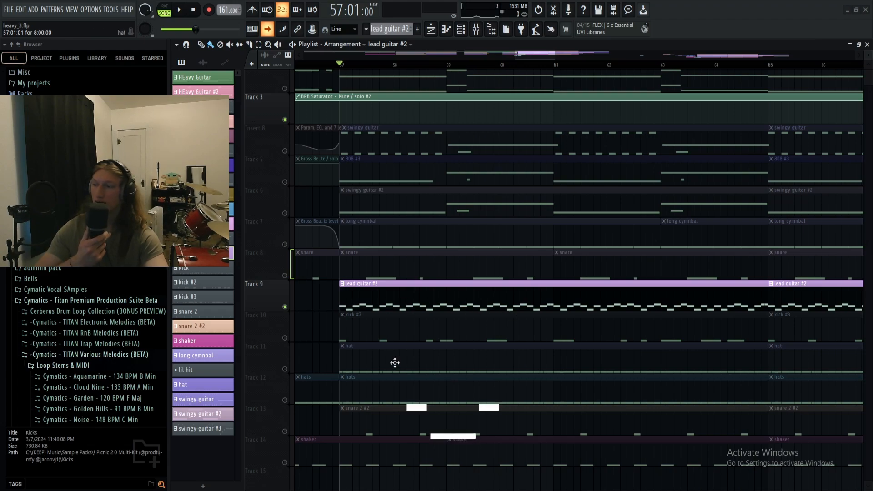
- Open the lead guitar #2 pattern's notes in the piano roll and play the isolated lead from bar 57
double_click(396, 307)
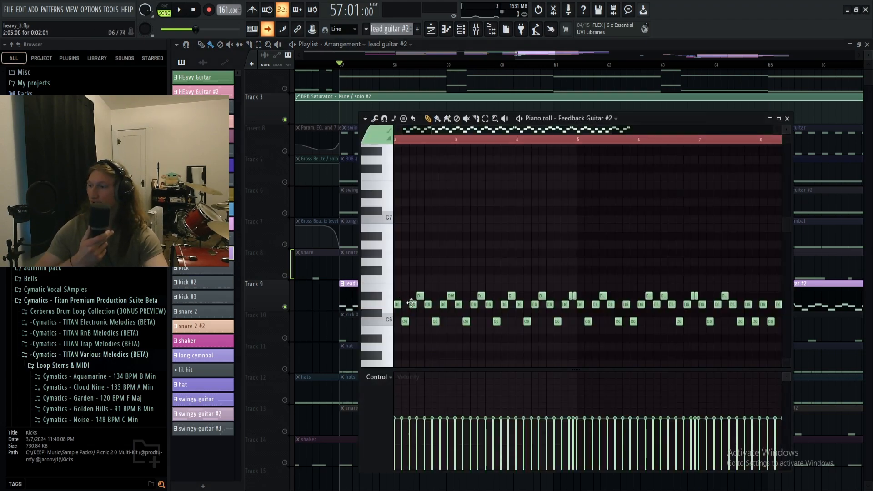
key(space)
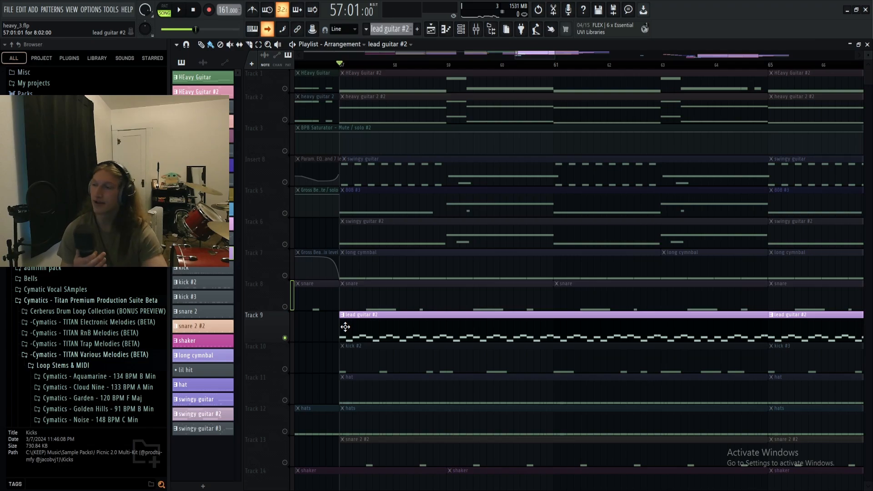
- Unmute all playlist tracks and play the full arrangement from bar 57
right_click(286, 276)
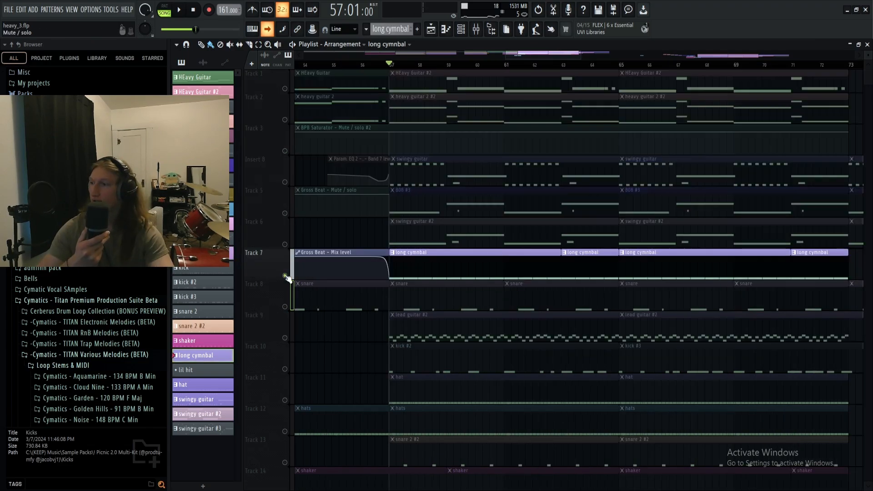
right_click(285, 275)
scroll(475, 303, down, 3)
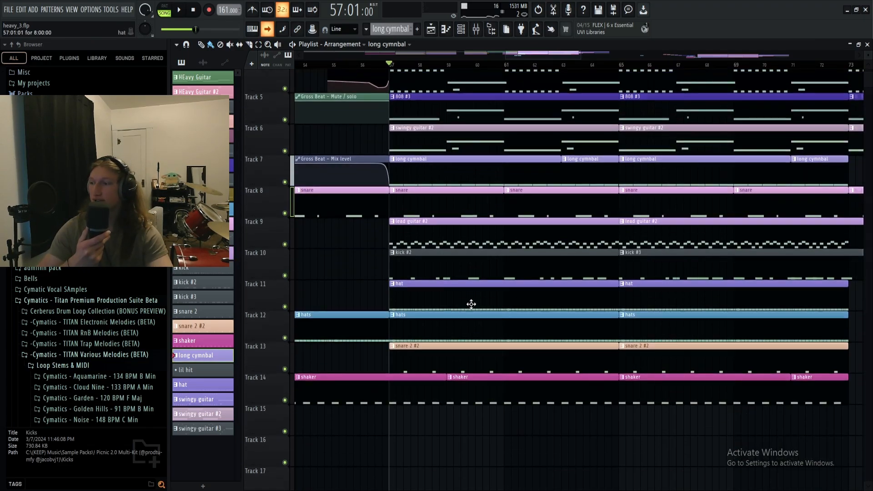
scroll(458, 308, up, 1)
scroll(458, 308, up, 1)
key(space)
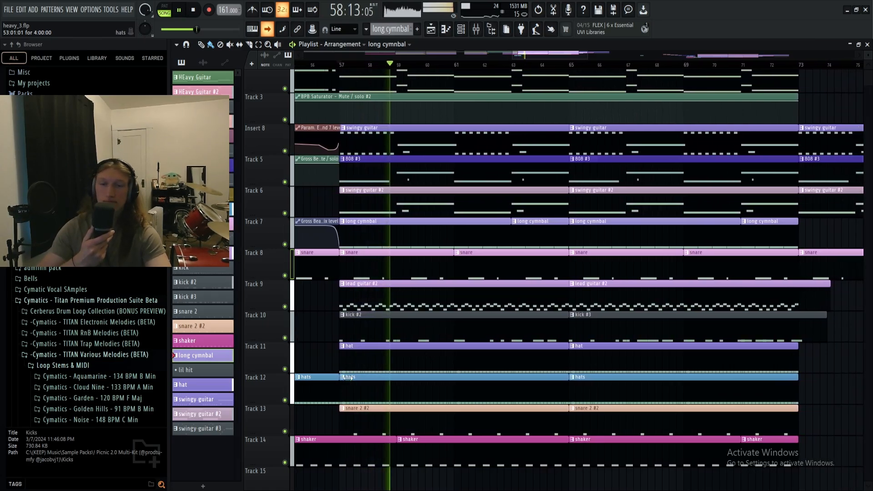
scroll(348, 378, up, 1)
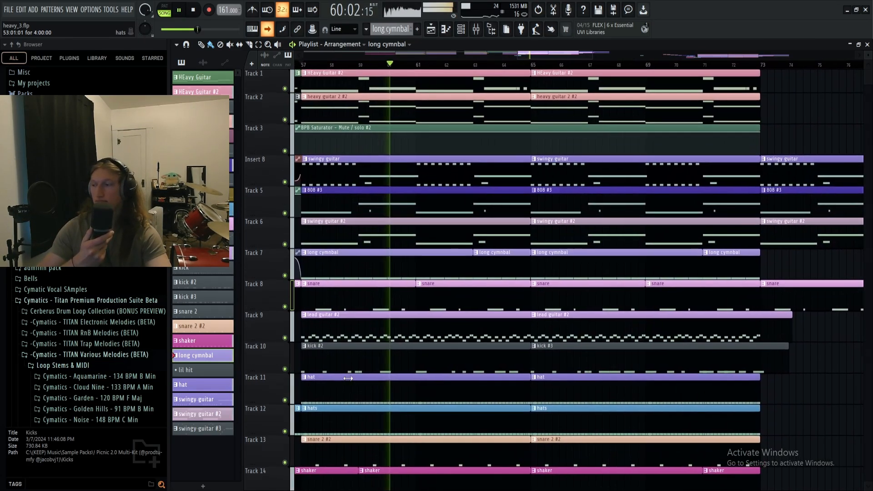